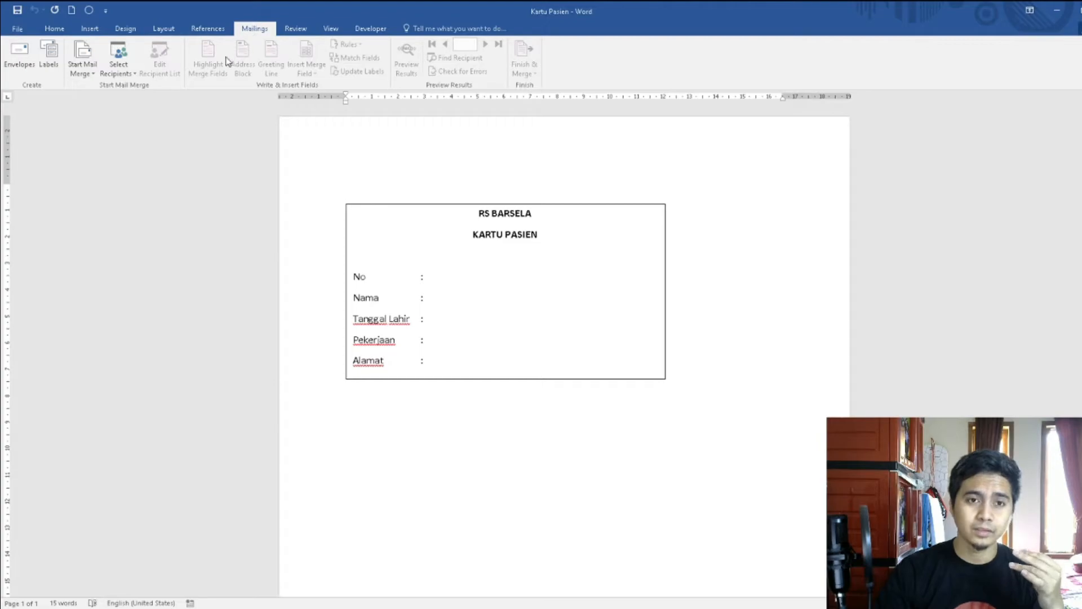
click(445, 320)
click(699, 393)
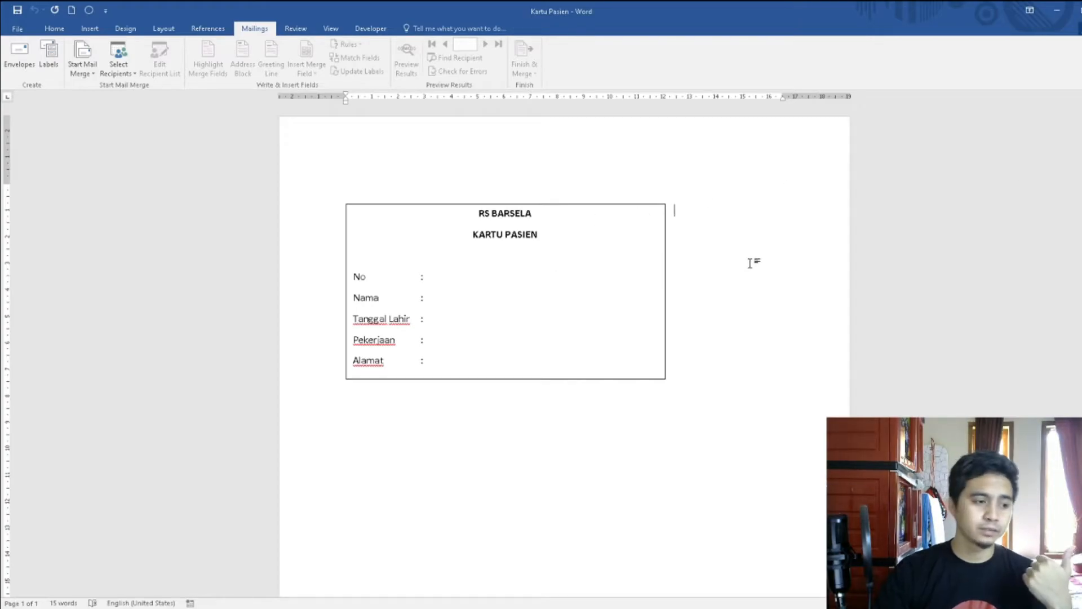
scroll(746, 263, down, 2)
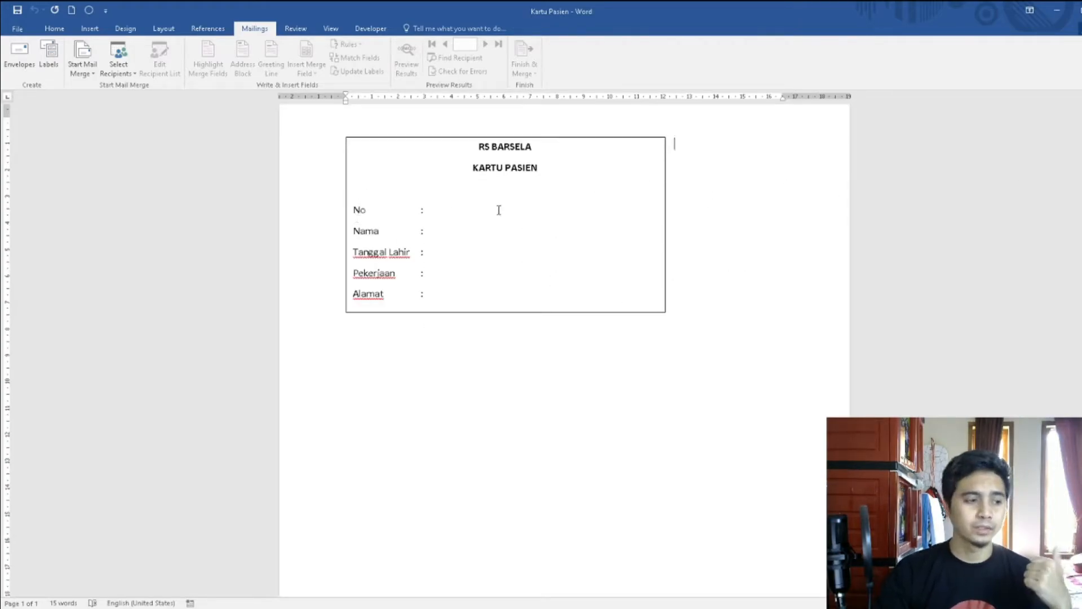
click(573, 197)
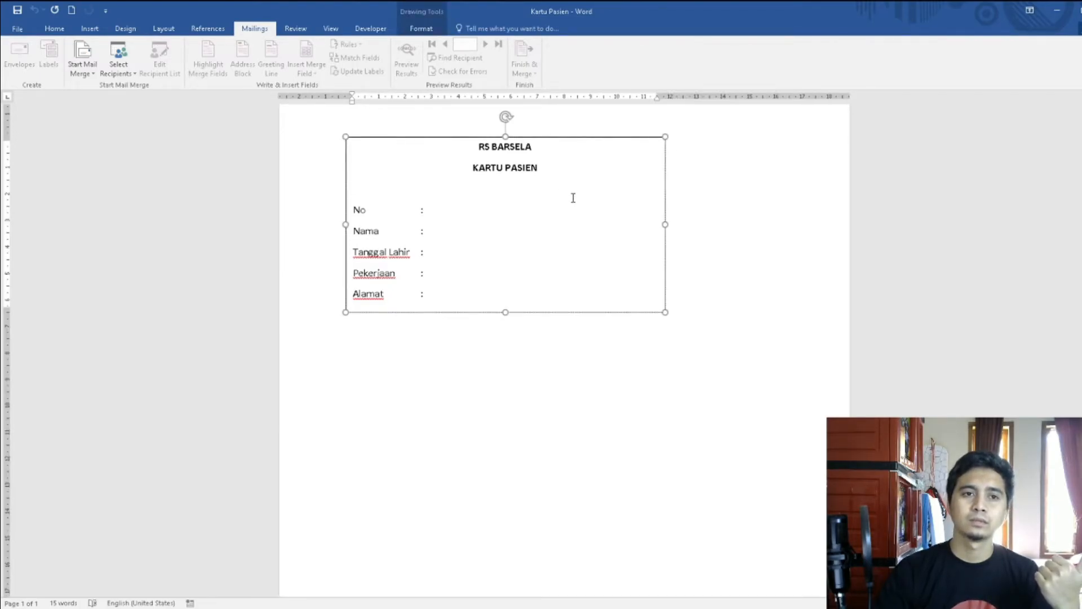
scroll(573, 198, up, 2)
click(589, 204)
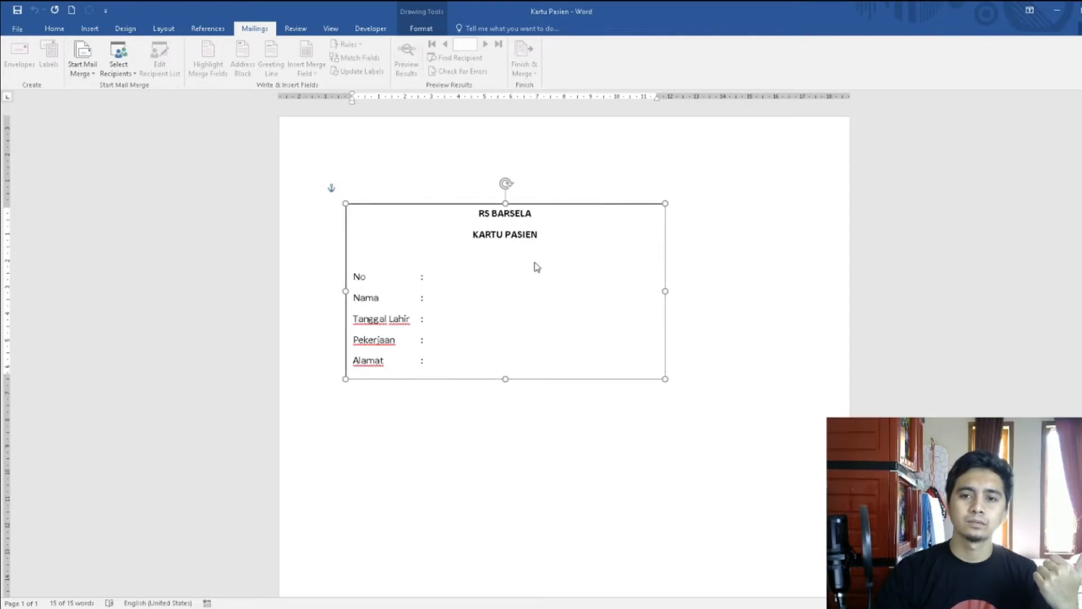
triple_click(432, 213)
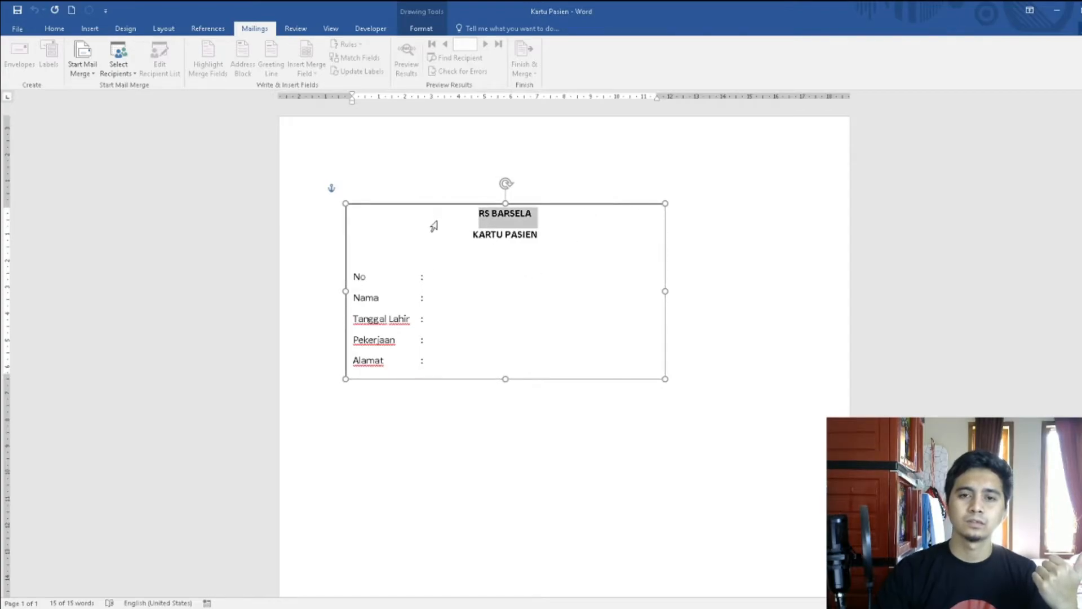
triple_click(458, 243)
Step: Copy all the patient card text inside the text box and paste it into the document body above the box
click(449, 352)
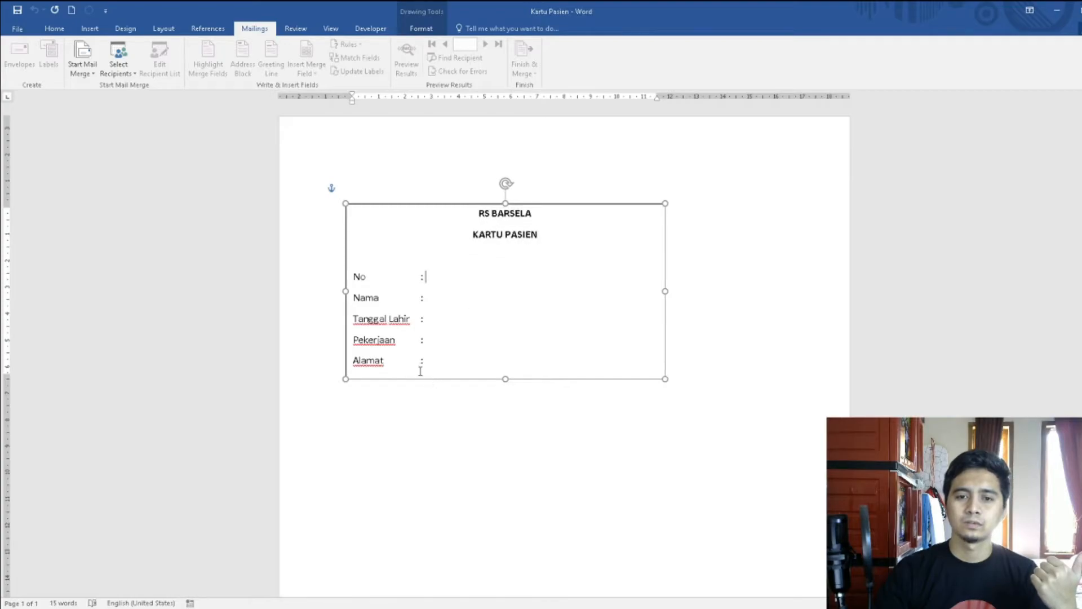
drag(449, 358, 348, 224)
key(ctrl+c)
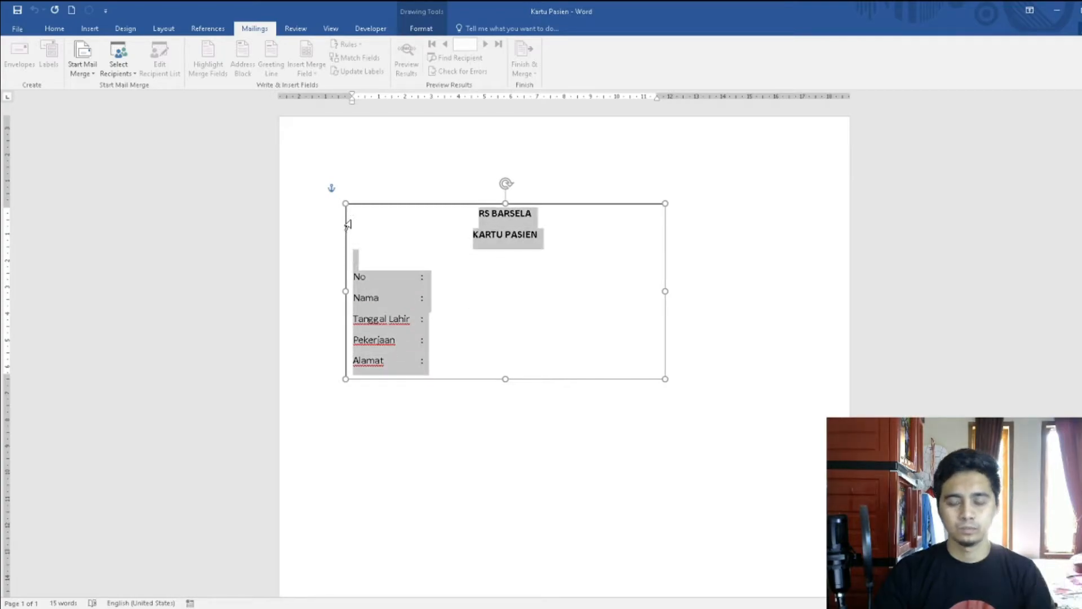
click(374, 208)
click(377, 191)
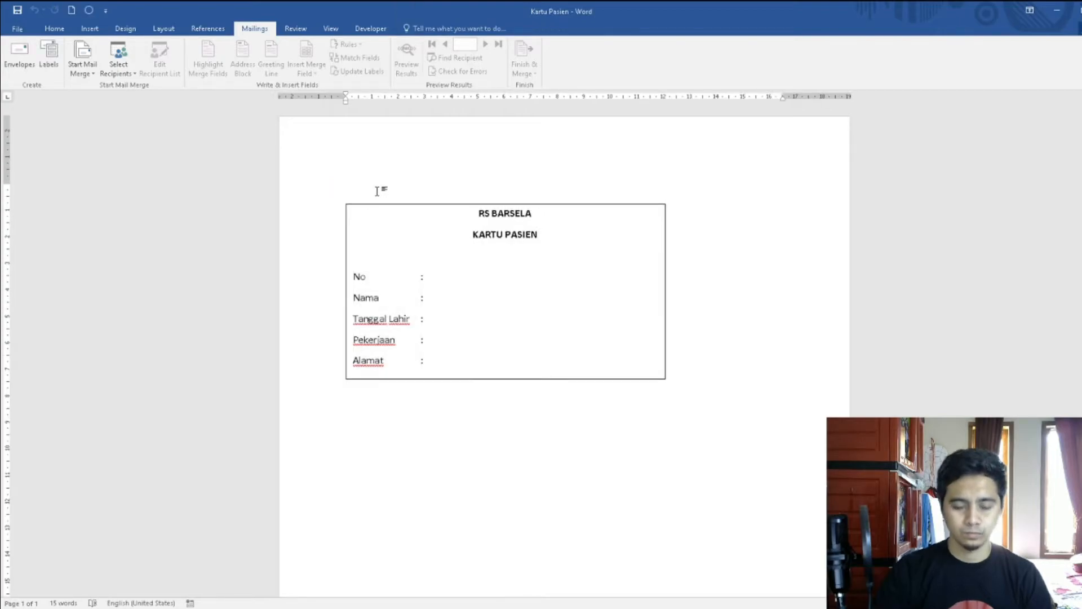
key(ctrl+v)
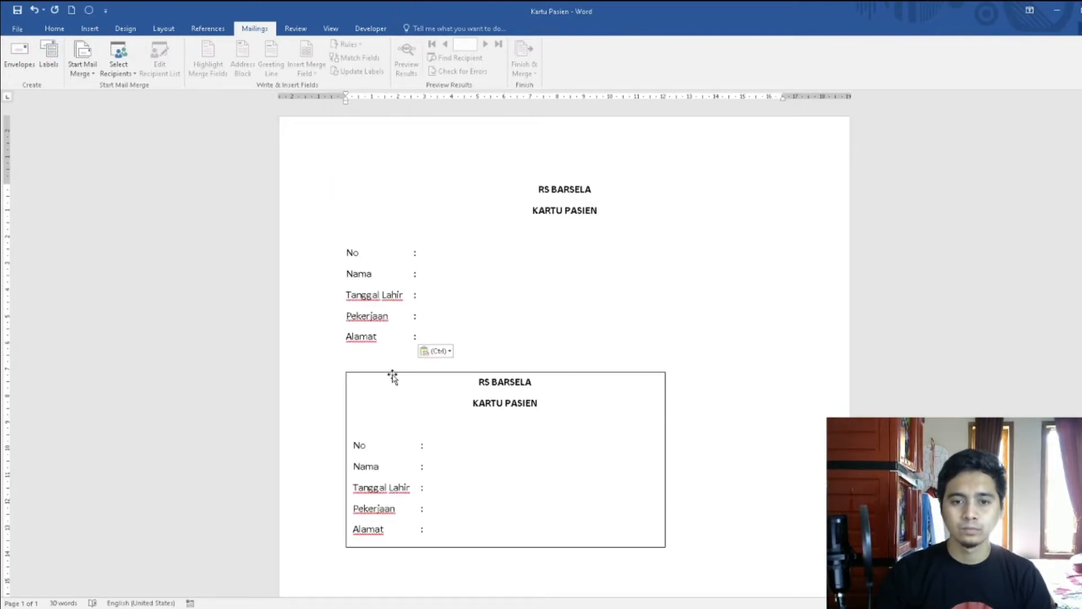
Step: Delete the original bordered text box containing the patient card below the pasted text
click(392, 372)
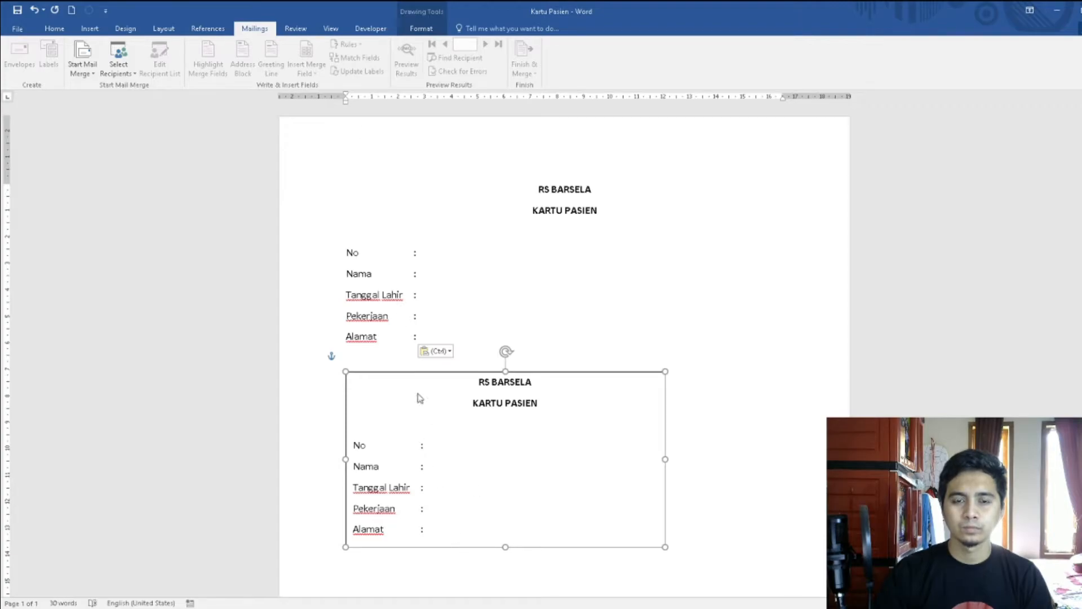
click(358, 371)
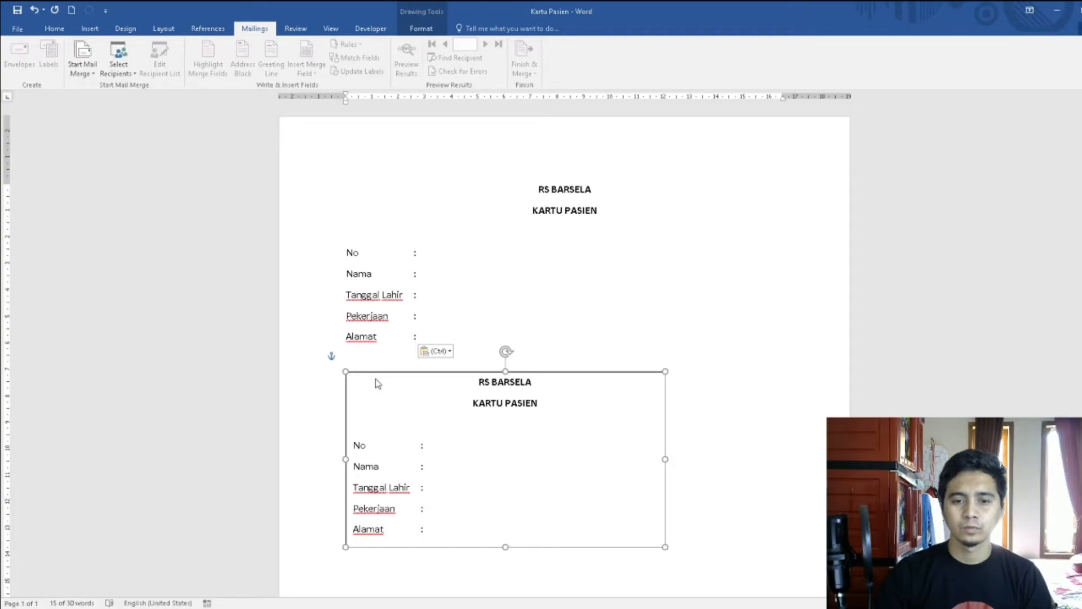
key(Delete)
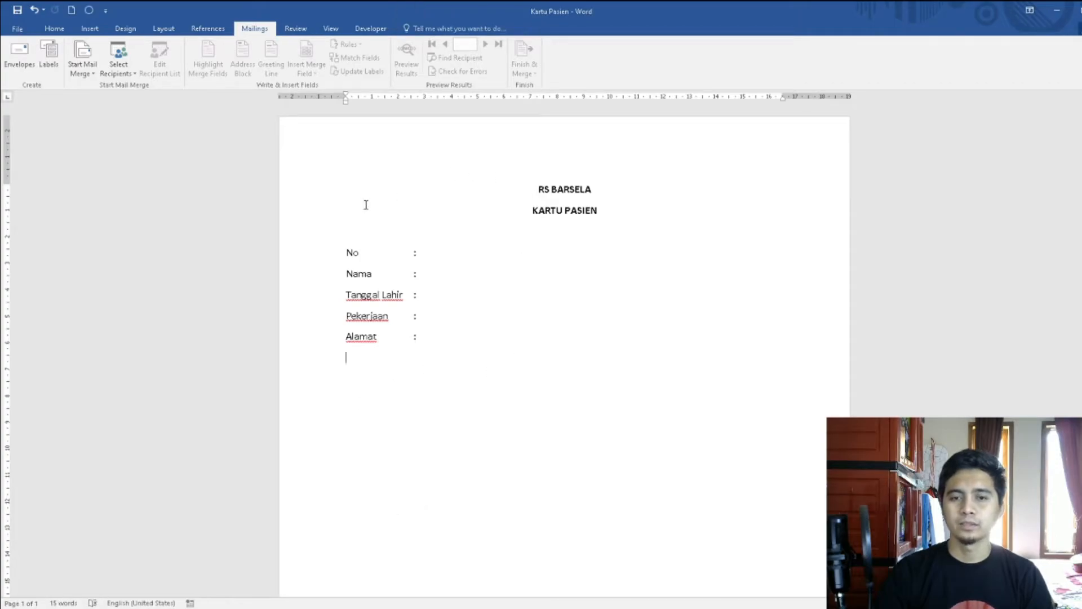
drag(531, 188, 660, 362)
click(659, 362)
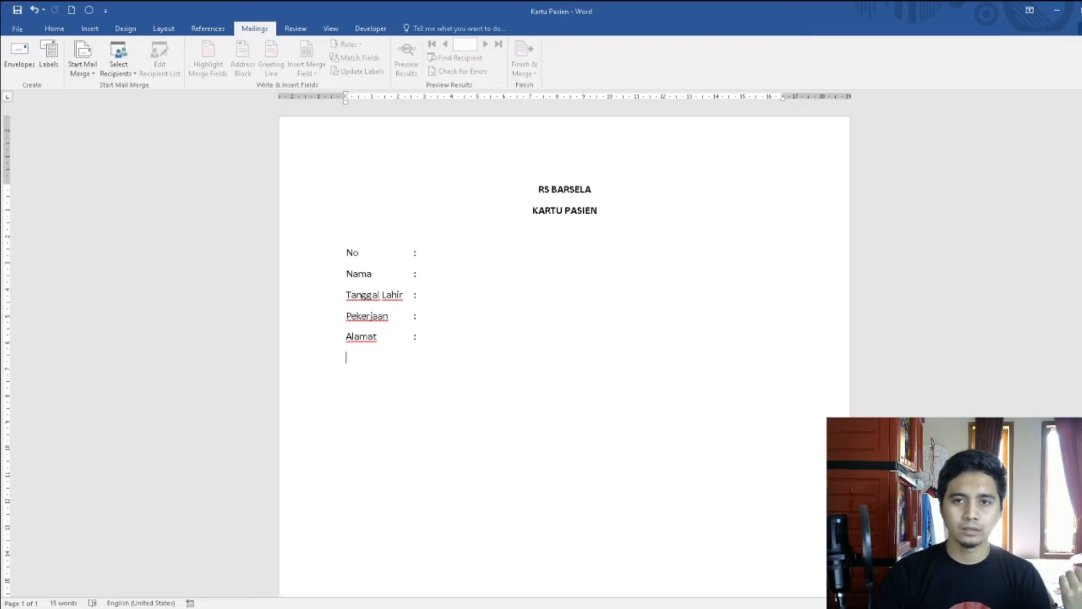
click(18, 28)
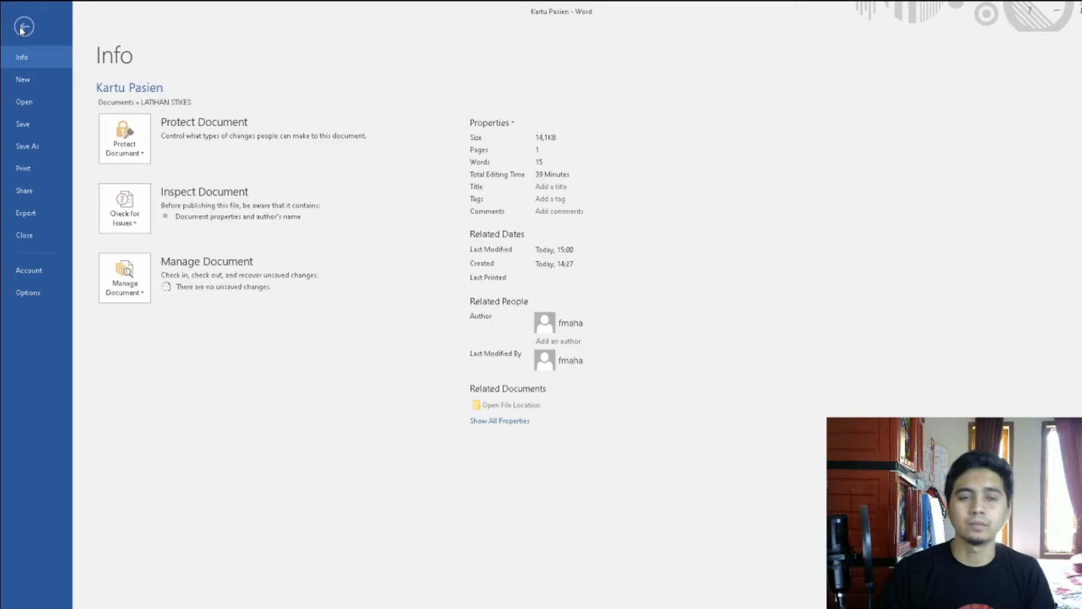
click(46, 99)
click(445, 138)
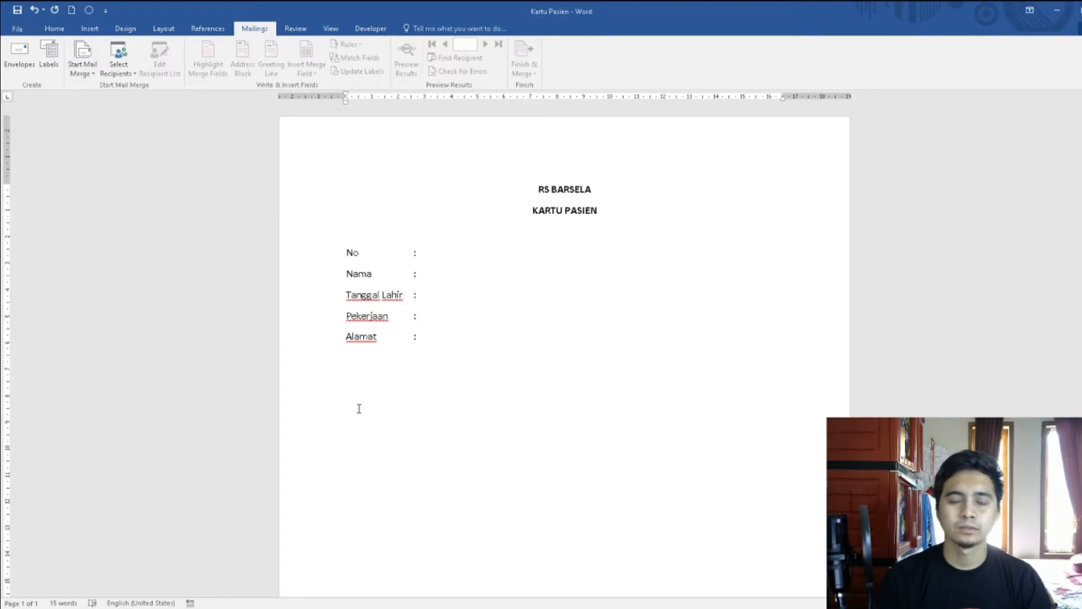
click(474, 238)
click(450, 250)
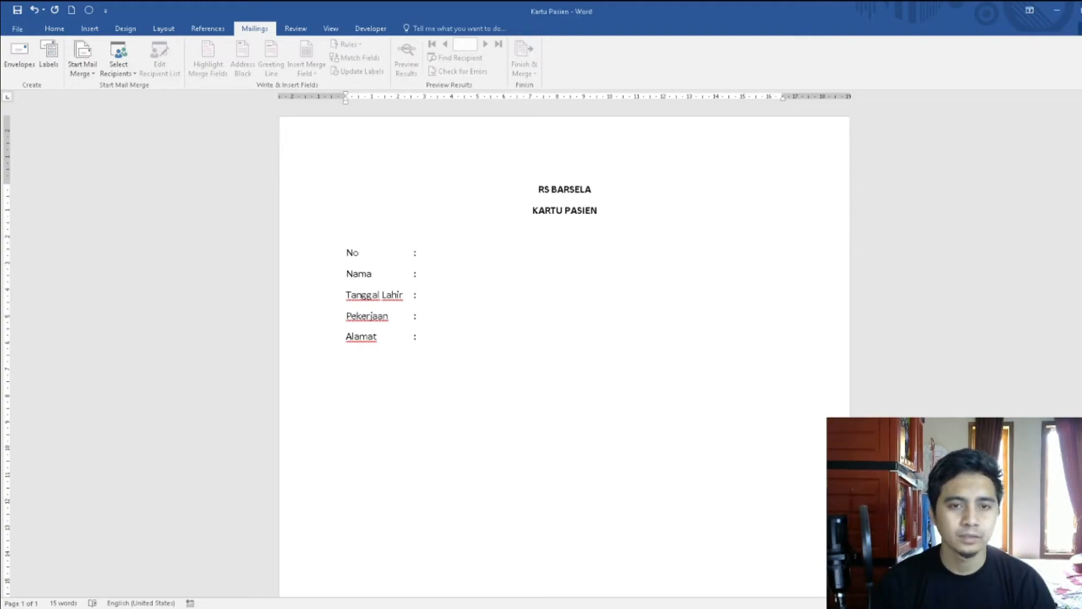
click(629, 276)
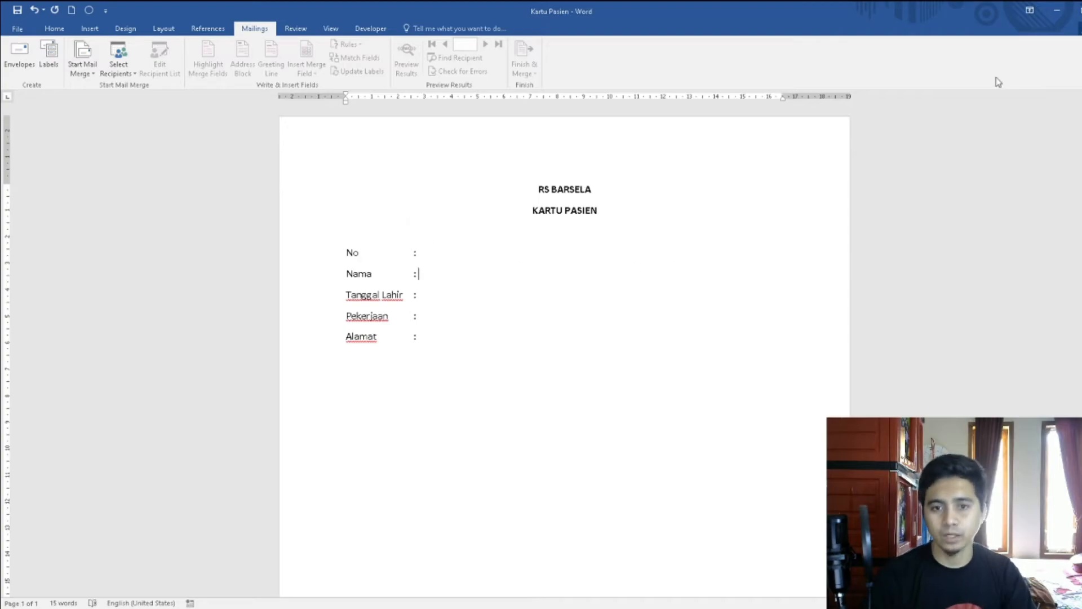
Step: Insert the merge fields No, Nama, Tanggal_Lahir, Pekerjaan and Alamat after the colons of their matching card labels
click(425, 252)
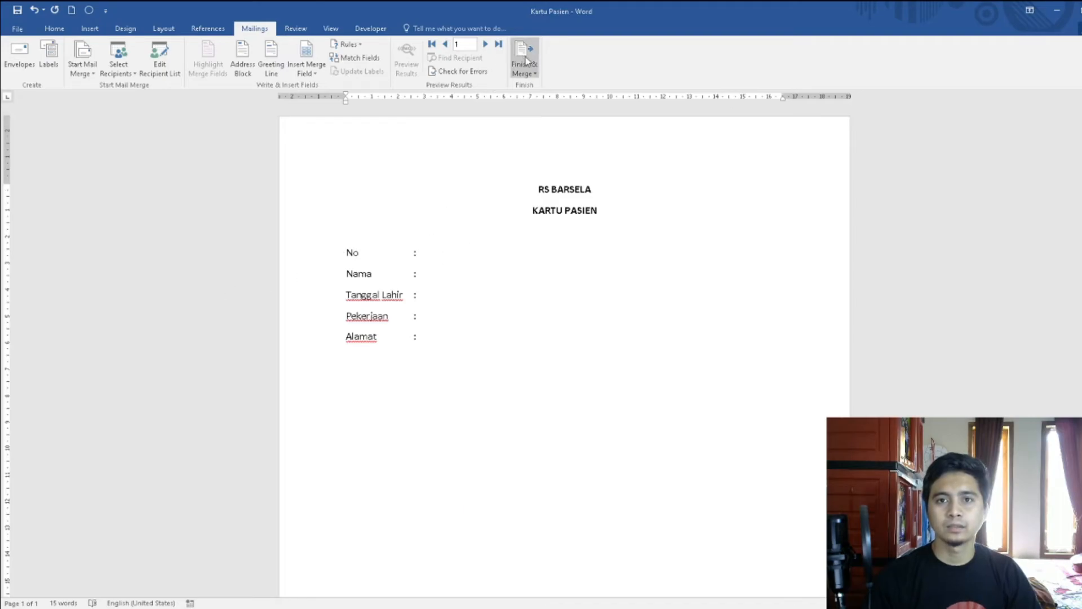
click(306, 76)
click(315, 90)
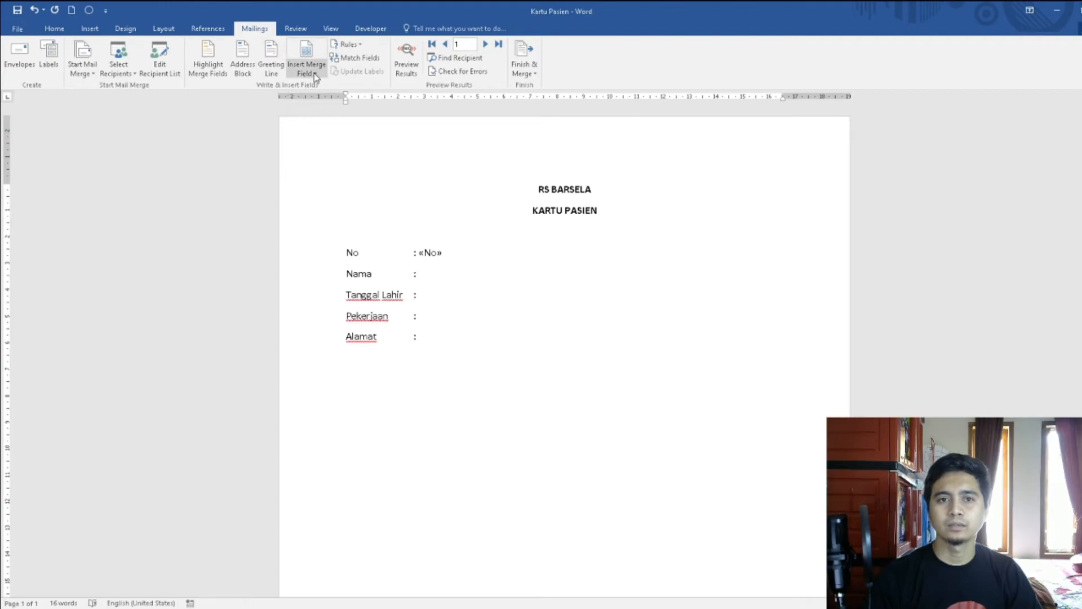
click(425, 298)
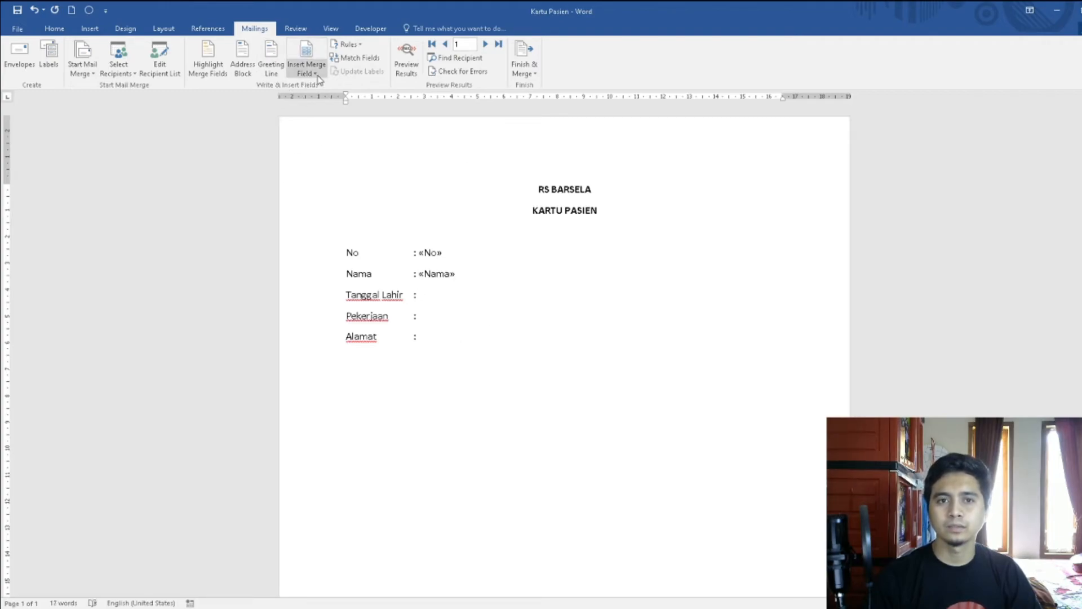
click(435, 314)
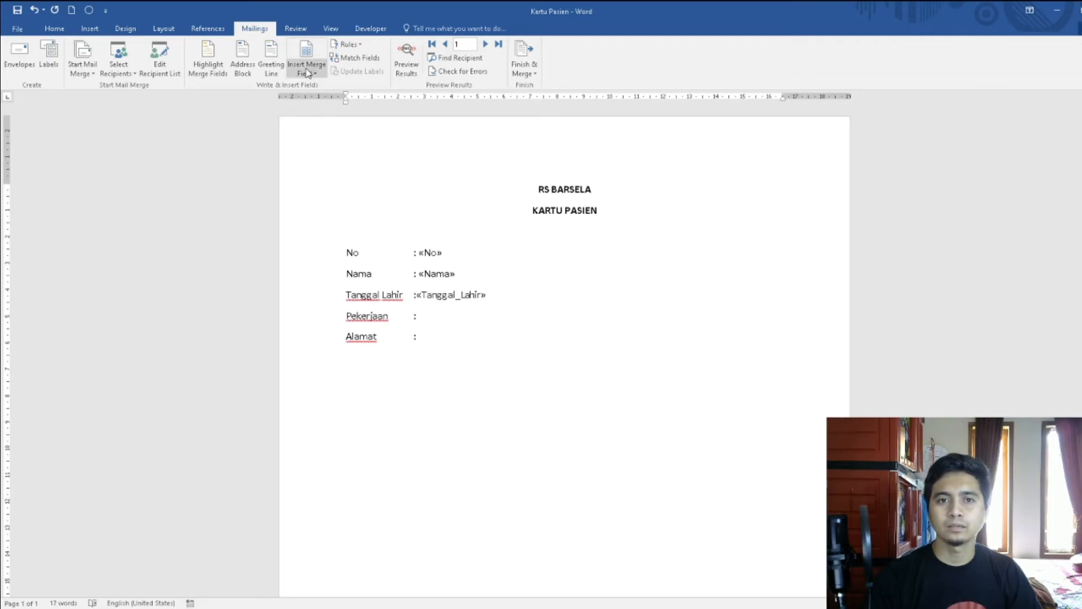
click(434, 336)
click(314, 74)
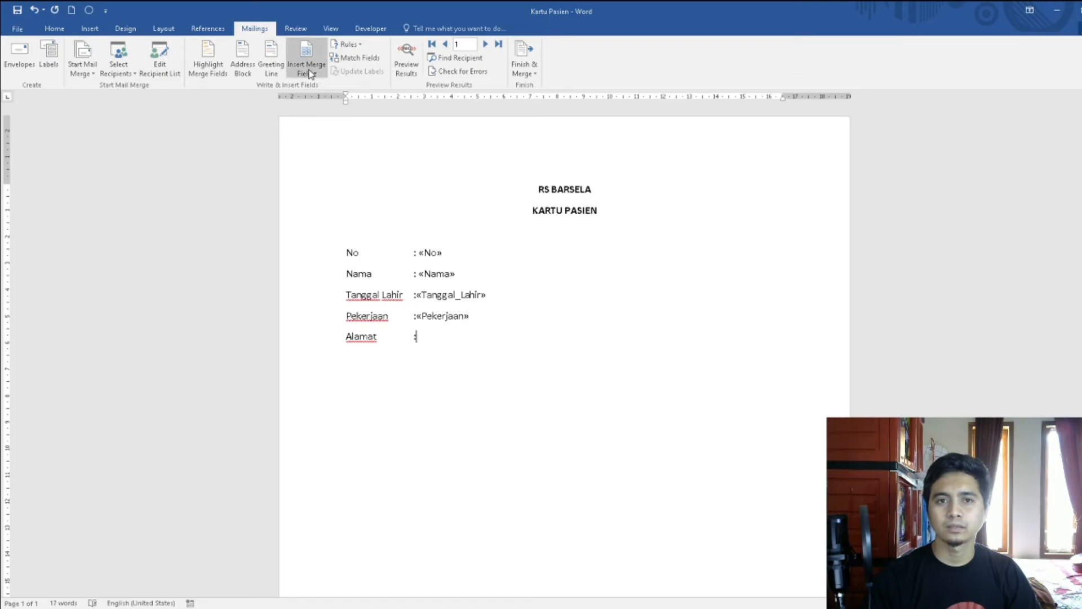
click(338, 148)
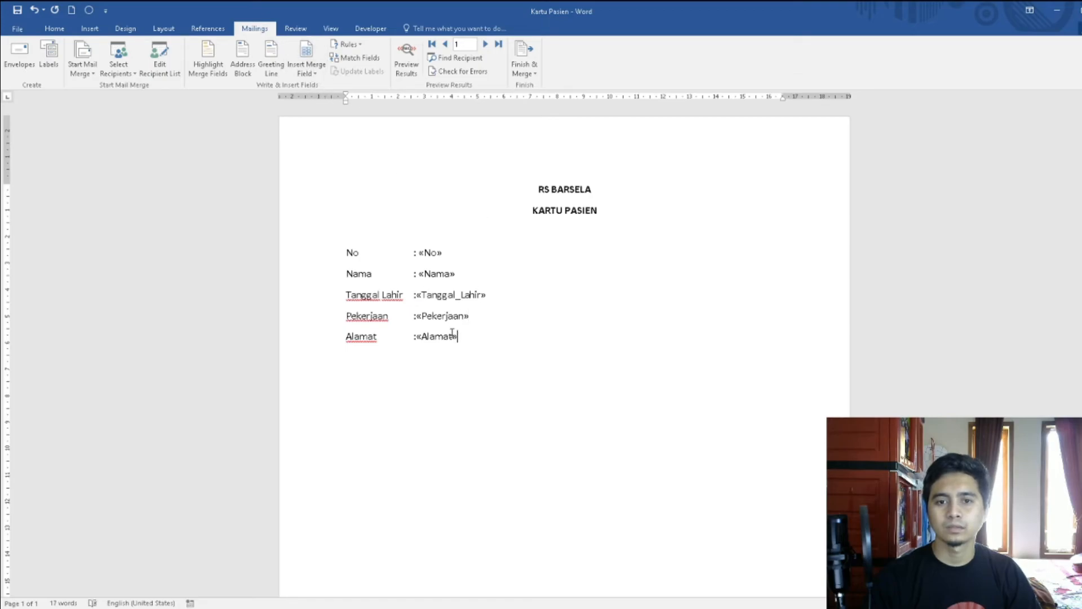
Step: Add a space before the Tanggal_Lahir, Pekerjaan and Alamat merge fields and save the document
click(417, 294)
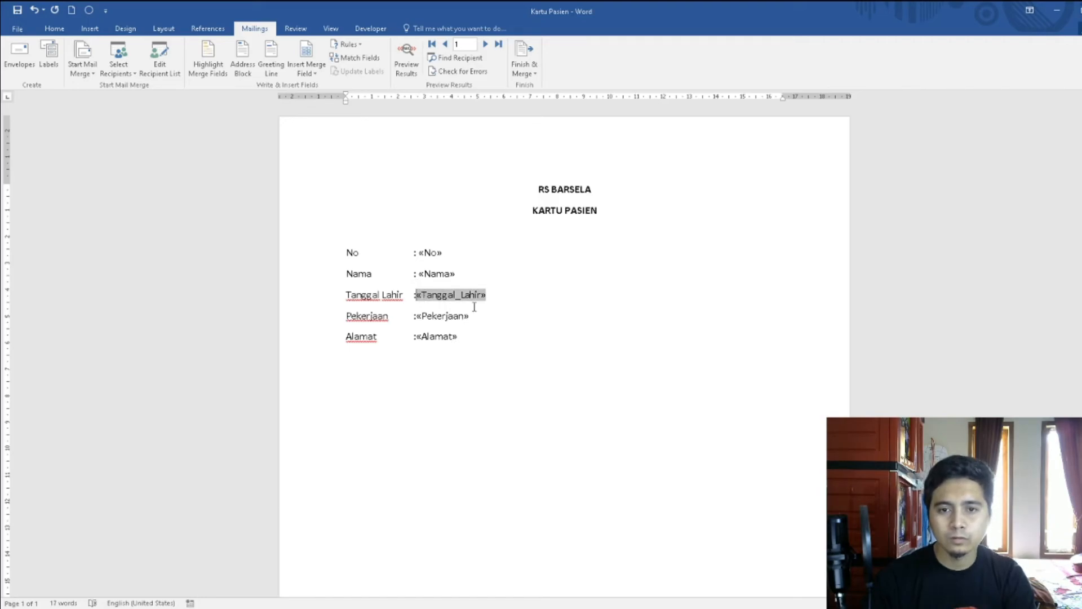
click(417, 316)
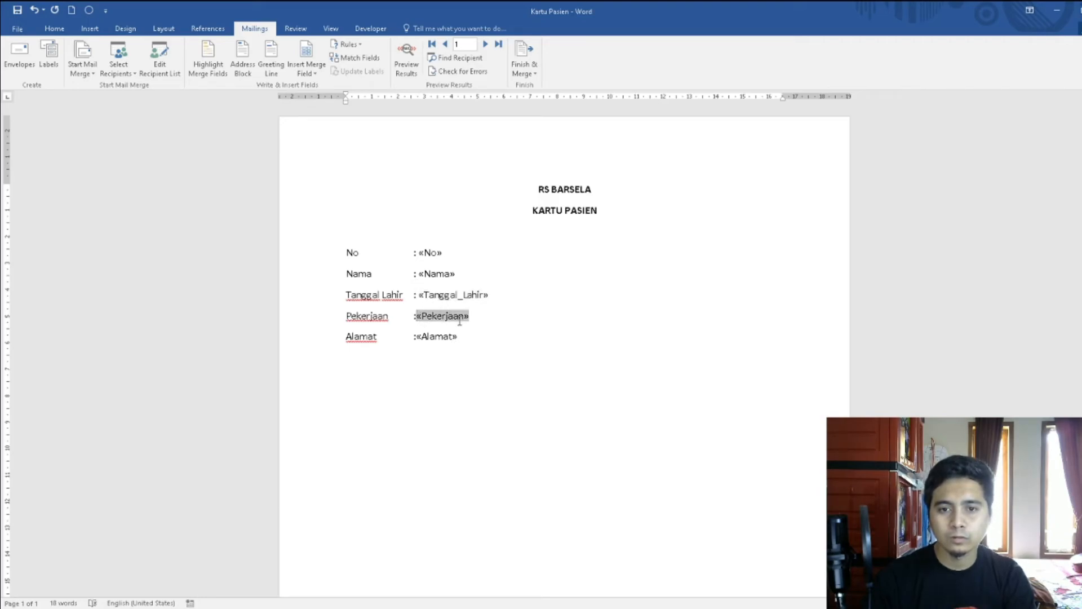
click(418, 337)
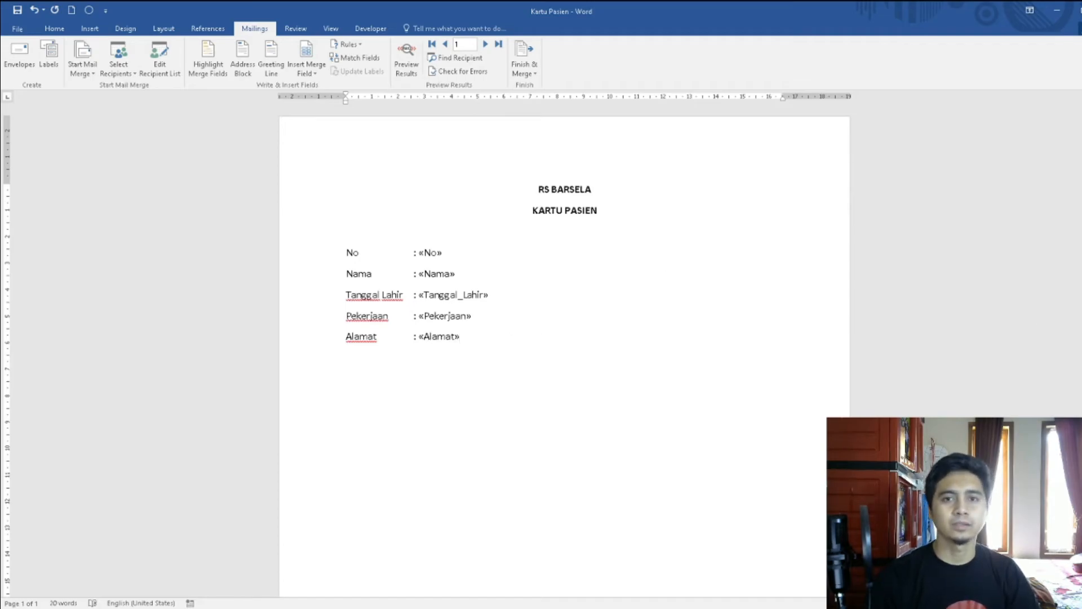
click(485, 44)
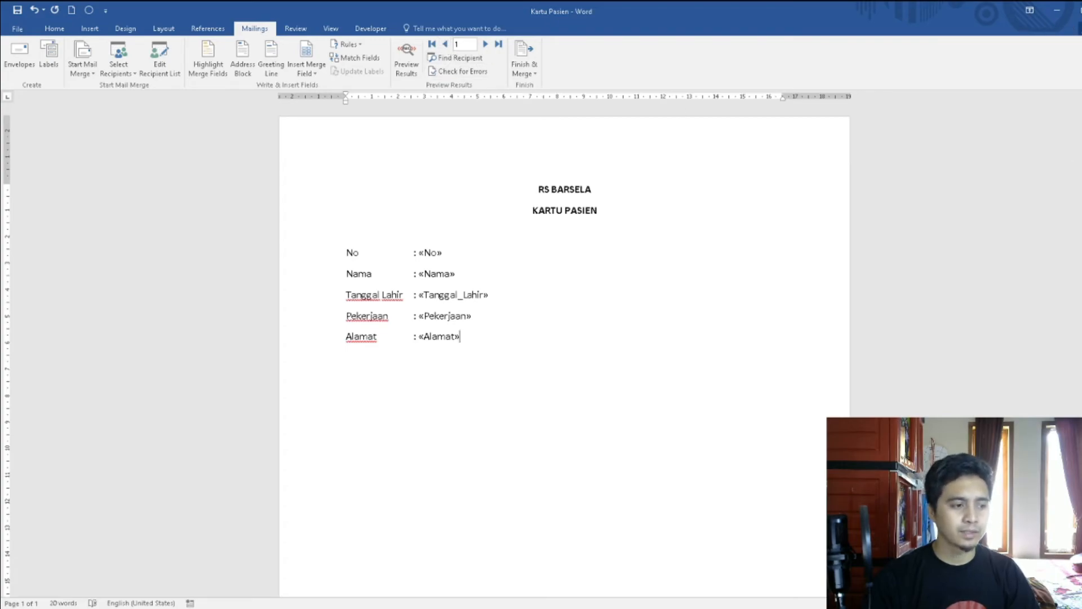
key(ctrl+s)
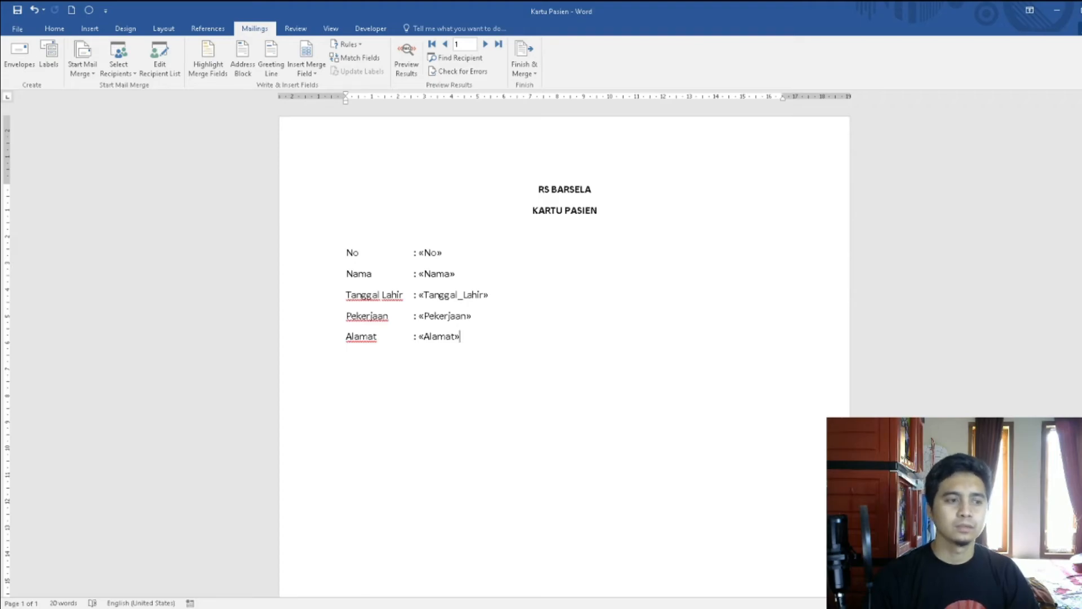
Step: Preview the merge results, stepping forward through the recipient records to record 4 and back to record 1
scroll(533, 313, down, 4)
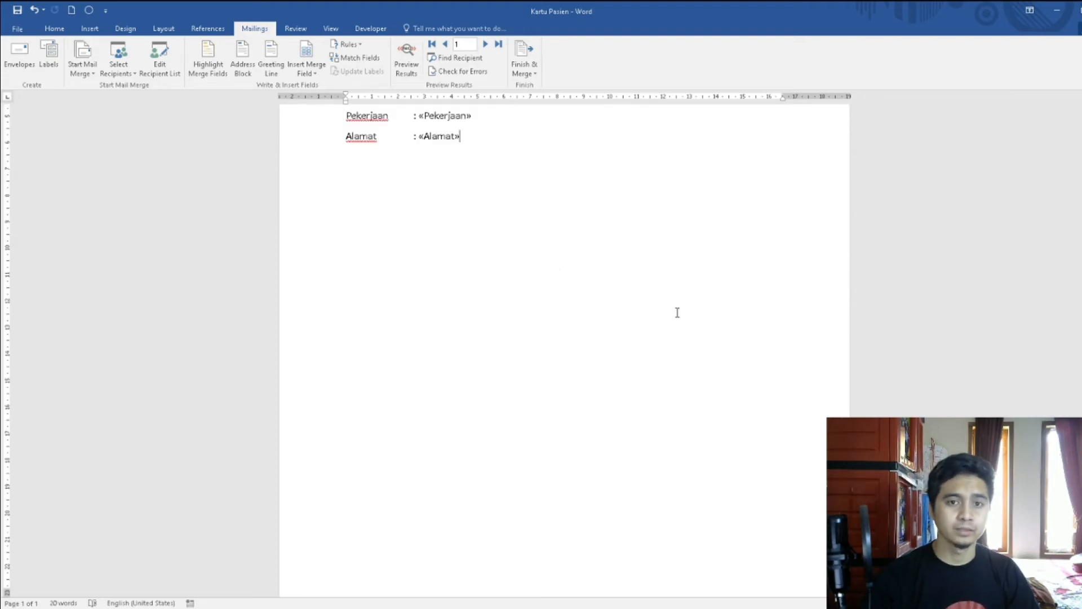
scroll(677, 312, up, 4)
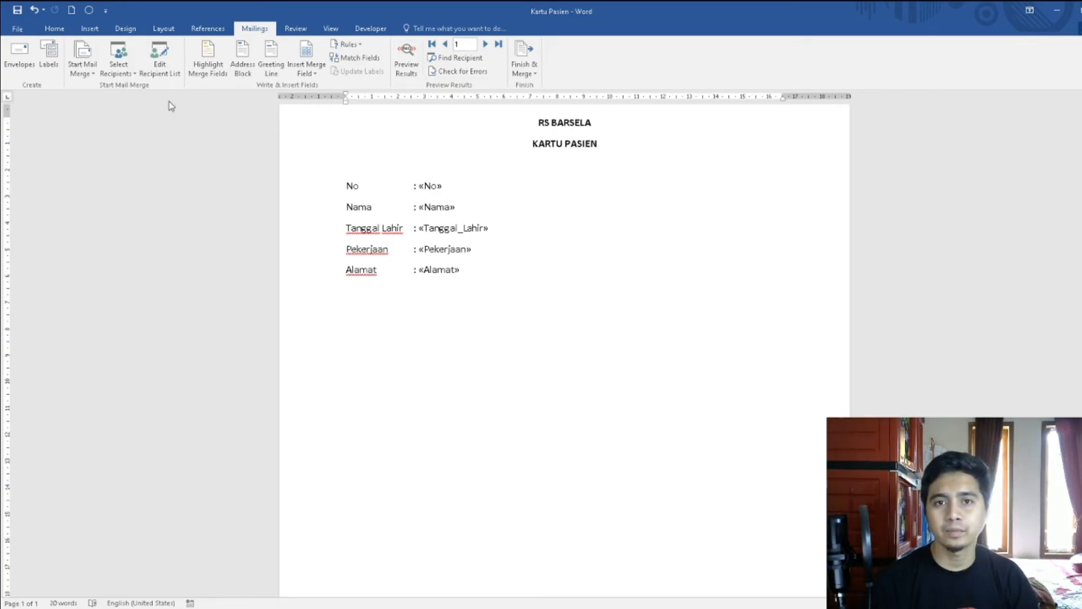
click(407, 62)
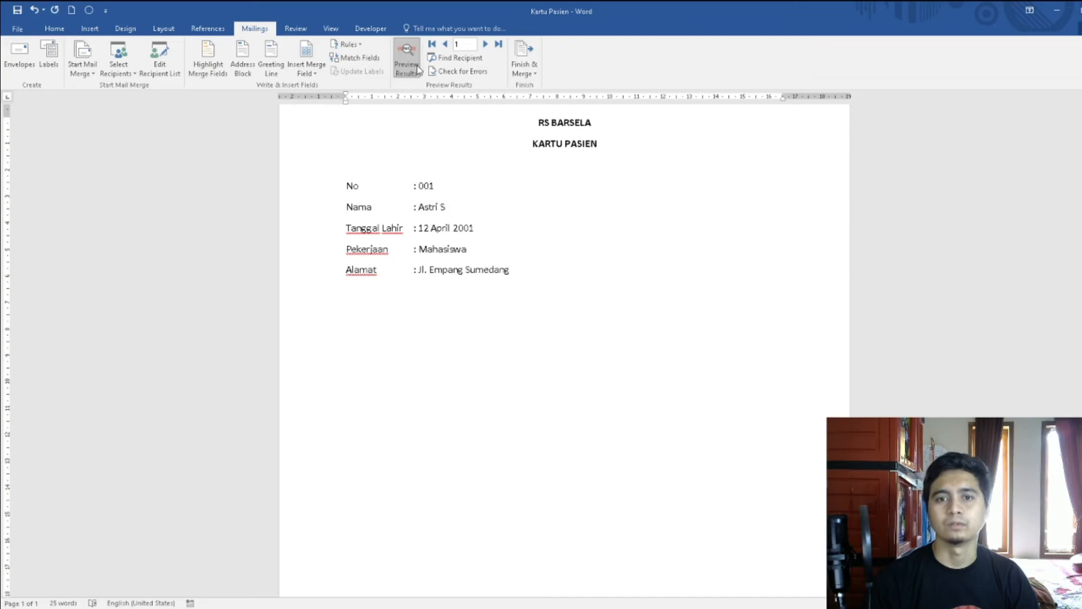
click(485, 45)
click(485, 44)
click(486, 45)
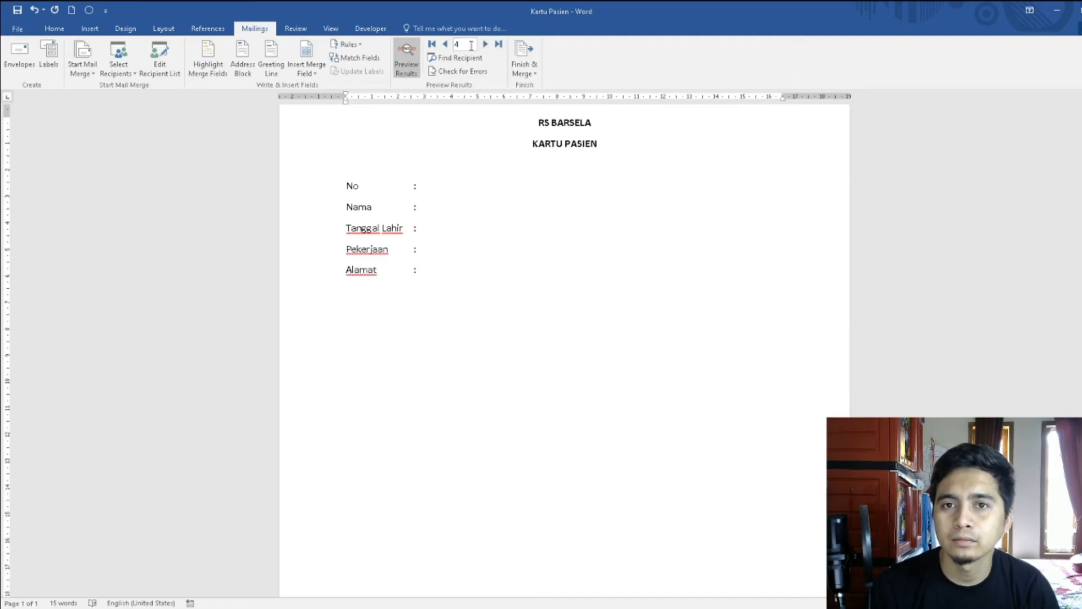
click(446, 45)
click(445, 45)
click(445, 47)
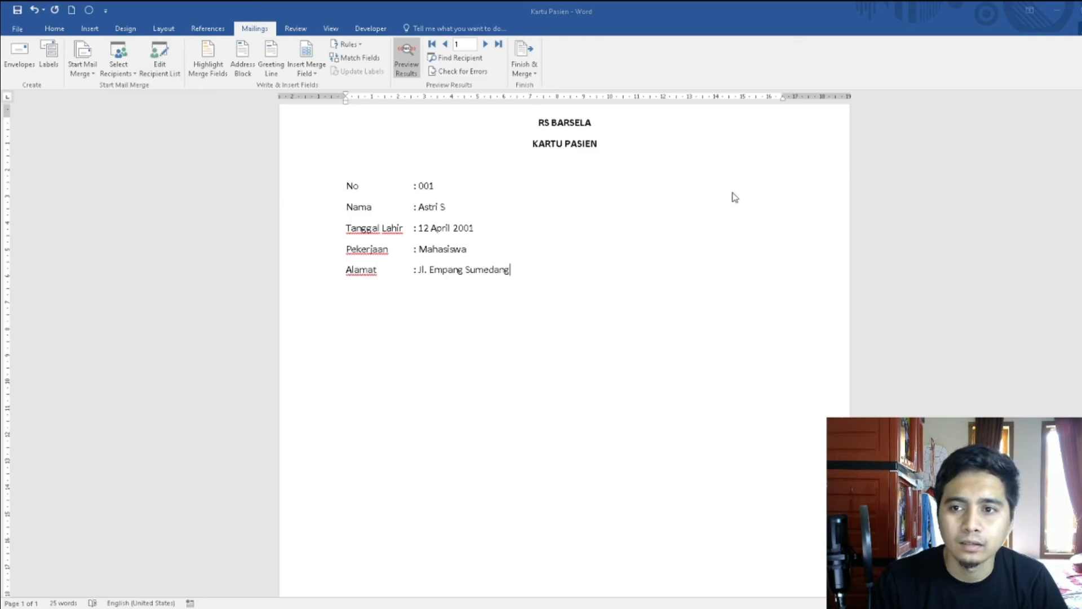
key(Up)
key(Up)
key(Up)
key(Up)
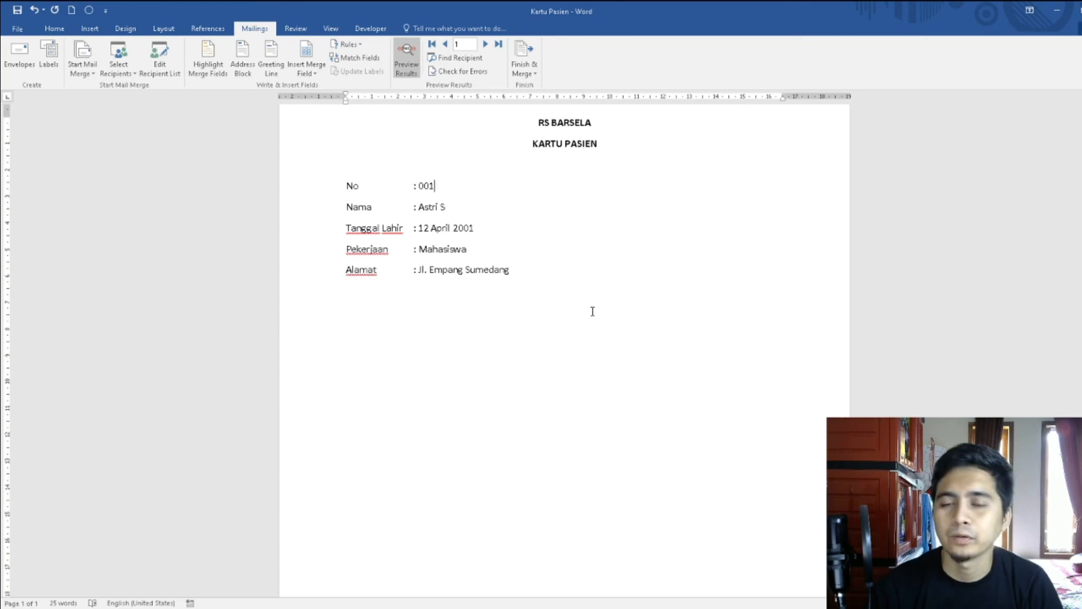
click(54, 29)
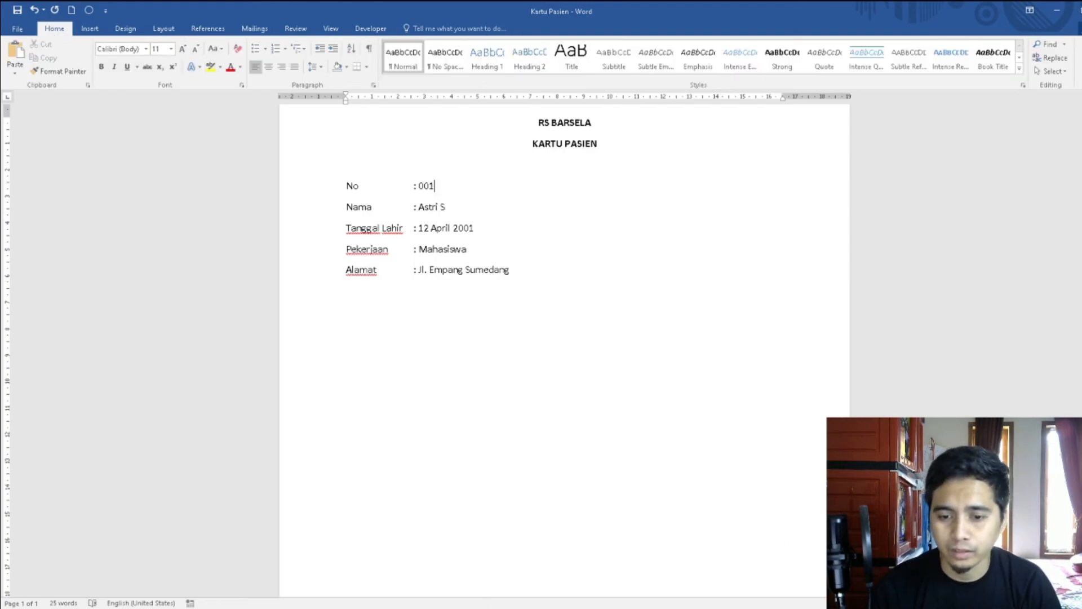